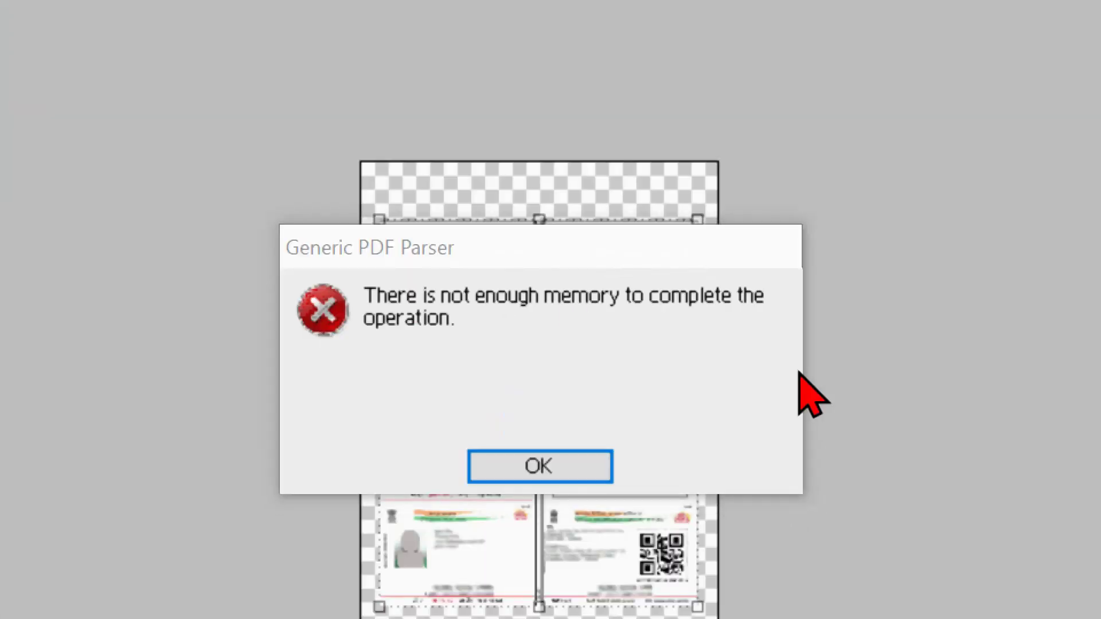
Dismiss the not-enough-memory error and clear the Start menu away.
key(Return)
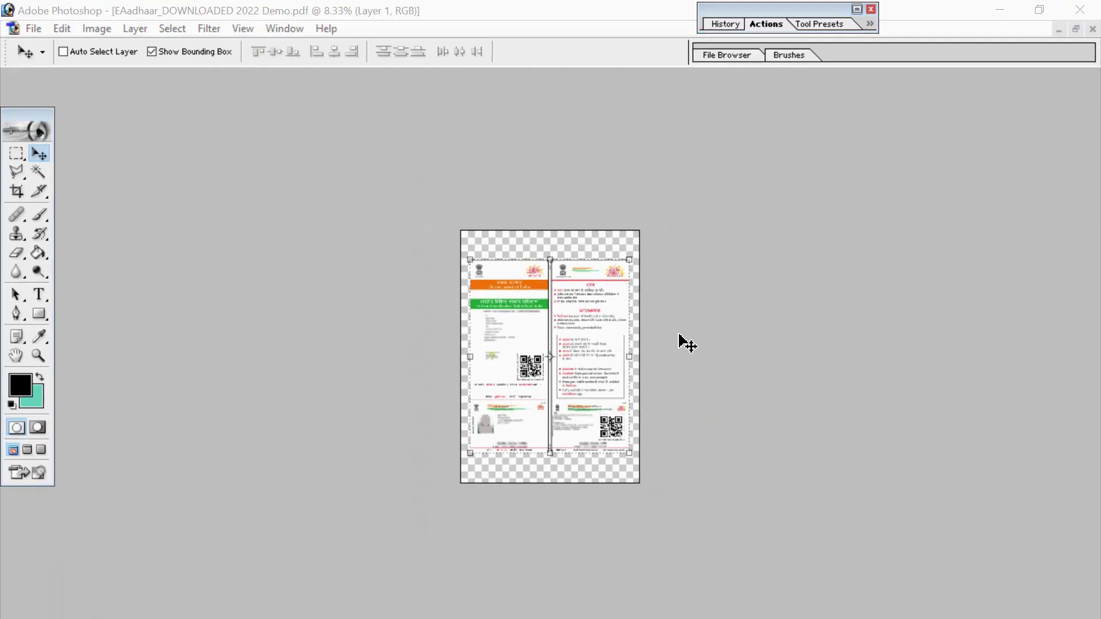
key(super)
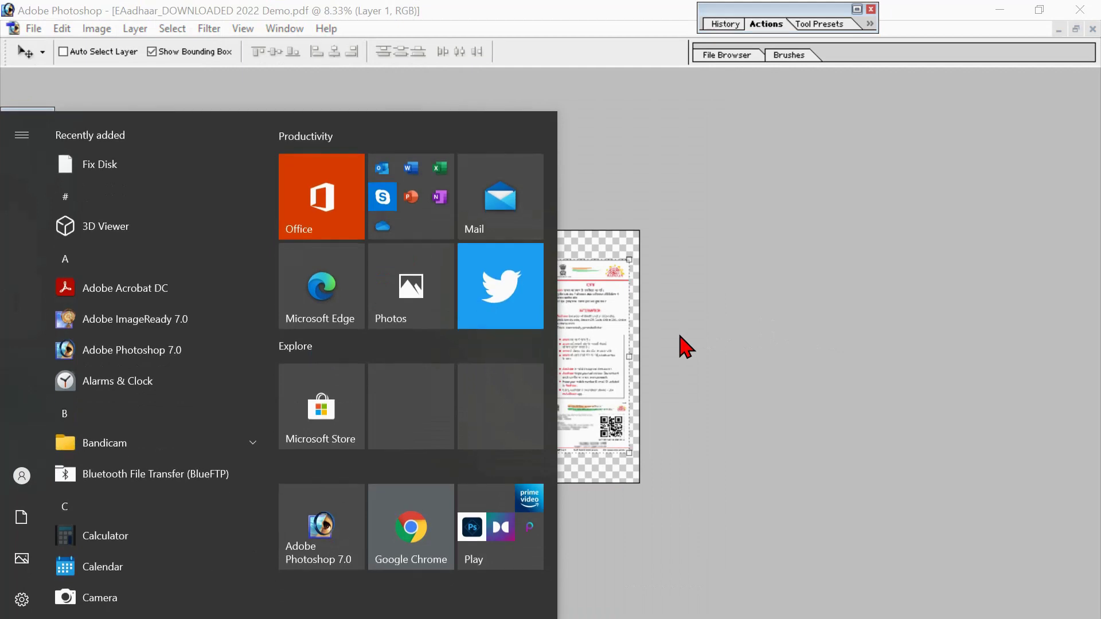
key(Escape)
Zoom in and out to review the Aadhaar PDF pages, then close the document.
key(ctrl+plus)
key(ctrl+plus)
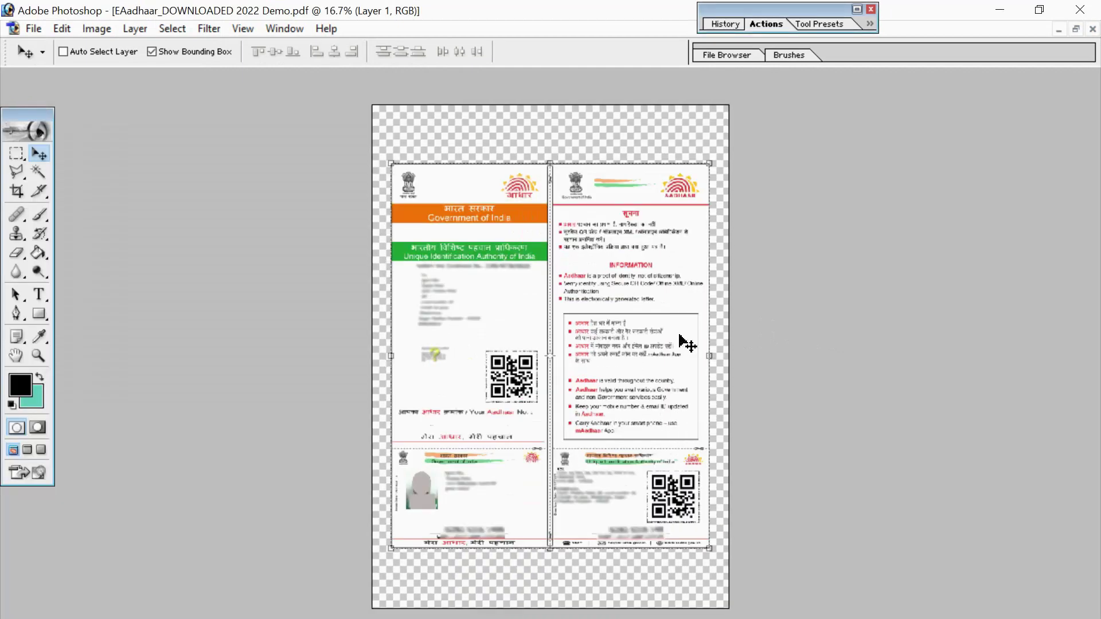
key(ctrl+minus)
key(ctrl+minus)
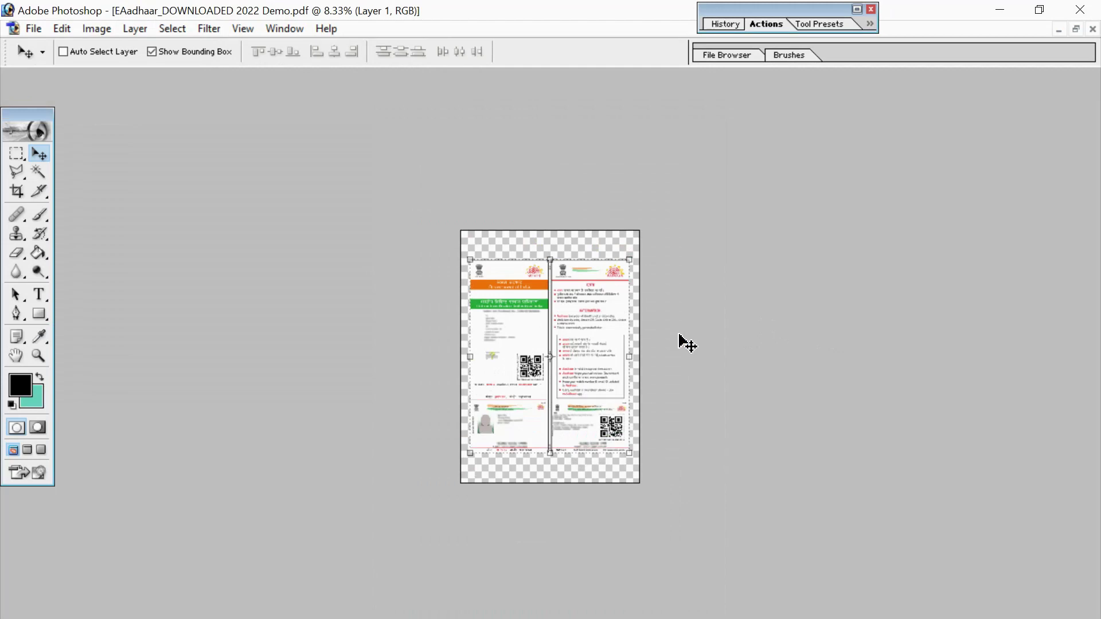
key(ctrl+plus)
key(ctrl+plus)
key(ctrl+plus)
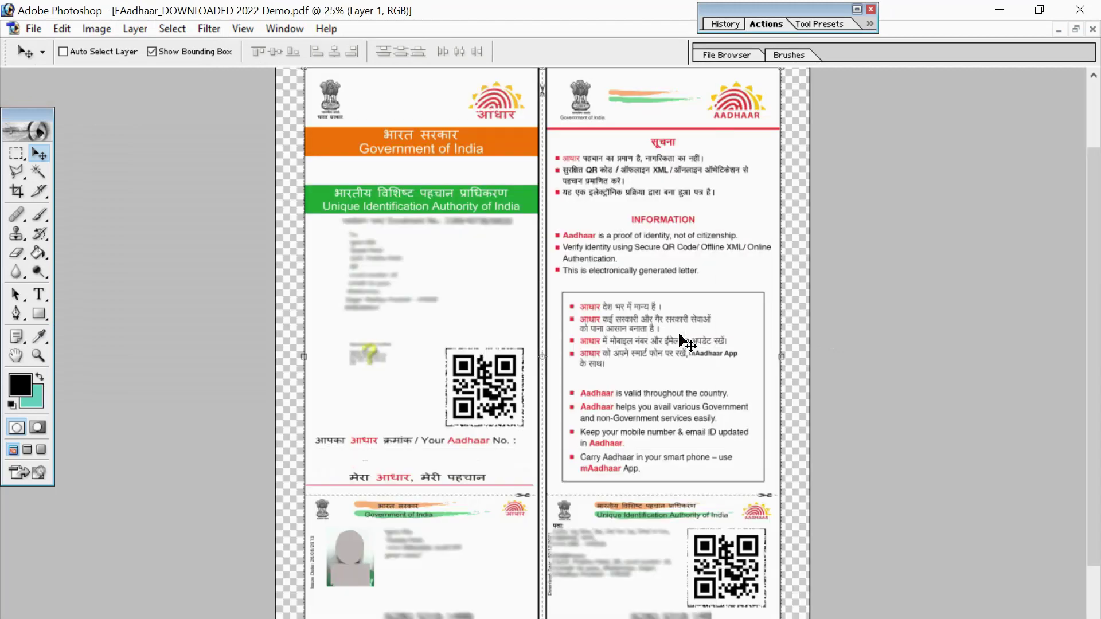
key(ctrl+minus)
key(ctrl+minus)
key(ctrl+minus)
key(ctrl+plus)
key(ctrl+plus)
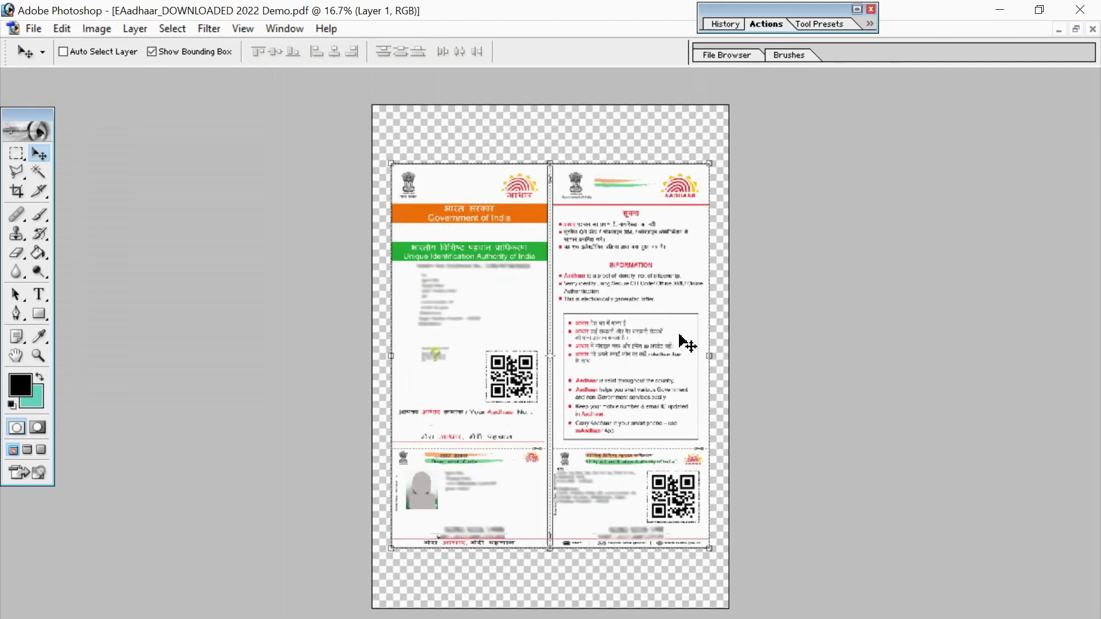
key(ctrl+plus)
key(ctrl+minus)
key(ctrl+minus)
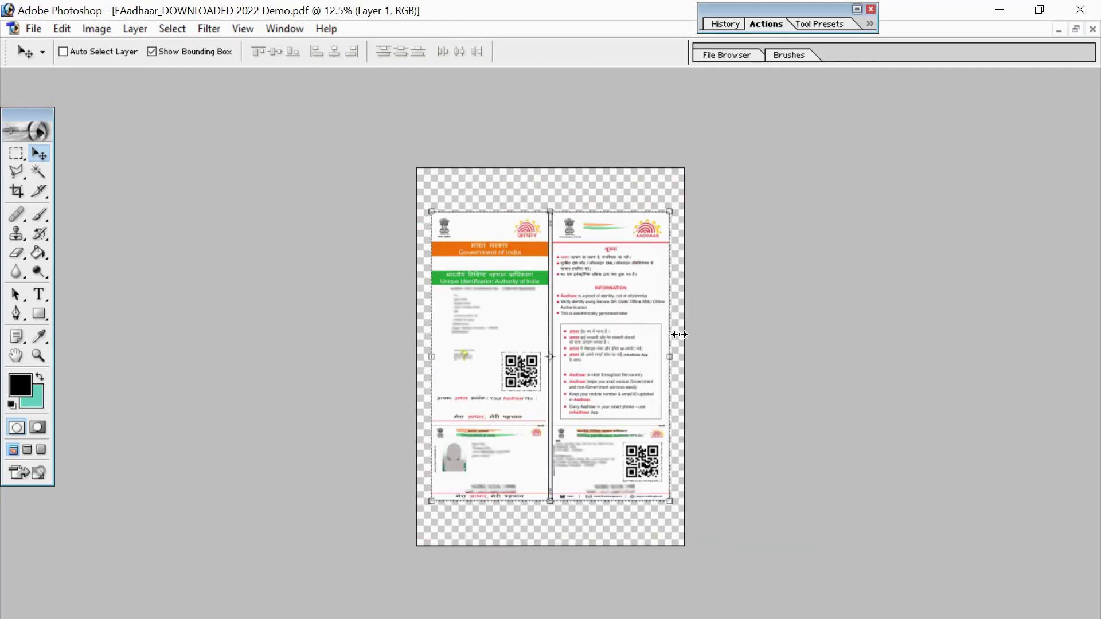
key(ctrl+w)
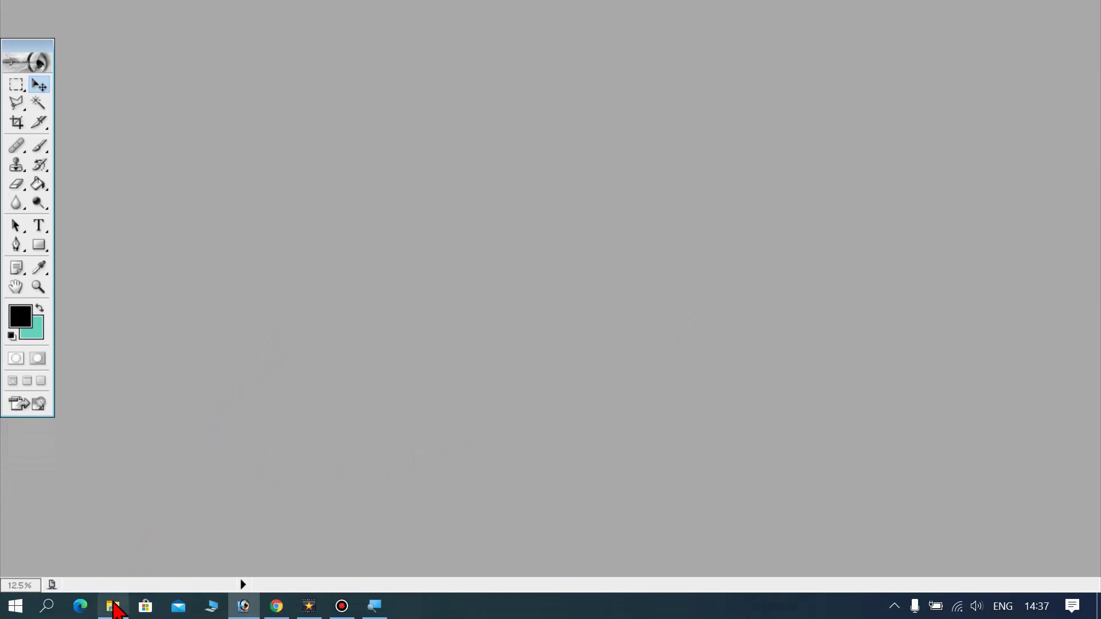
click(112, 606)
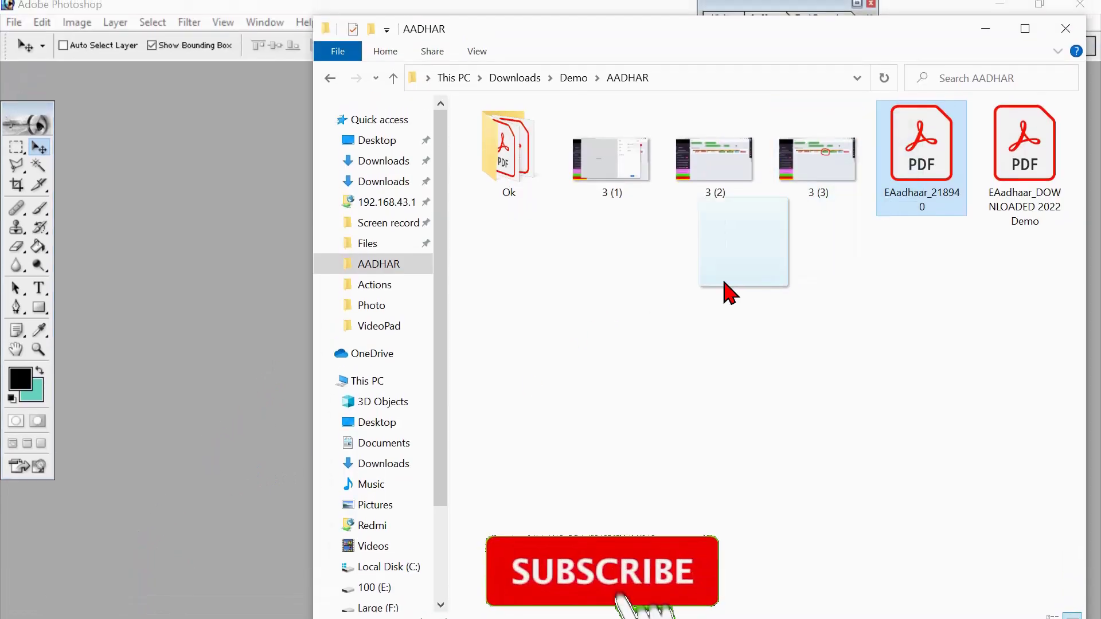
drag(725, 293, 253, 284)
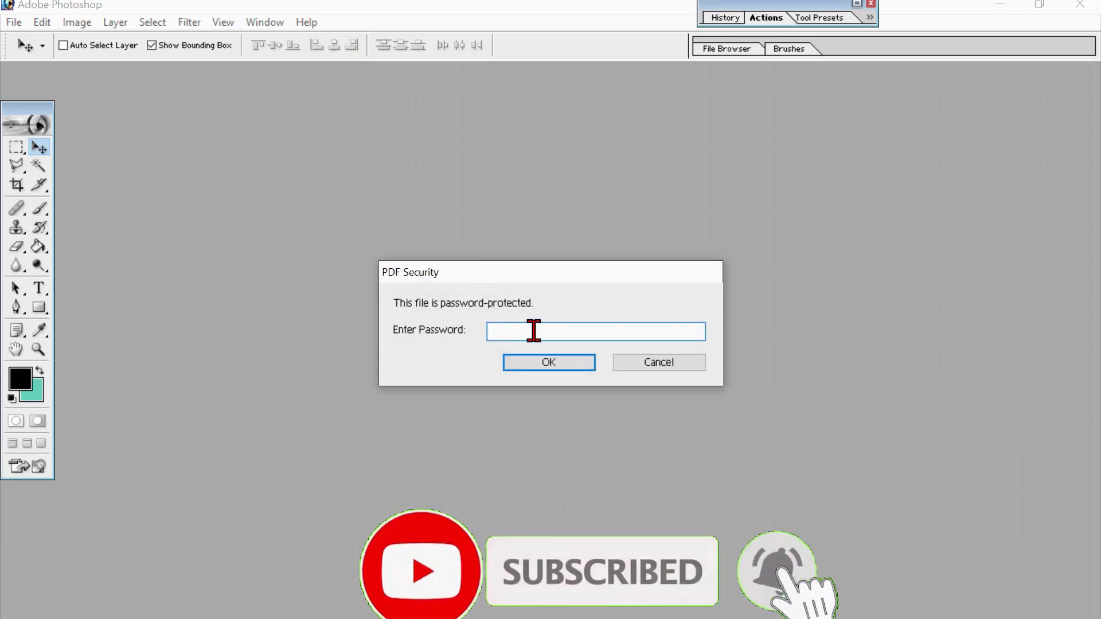
text(**)
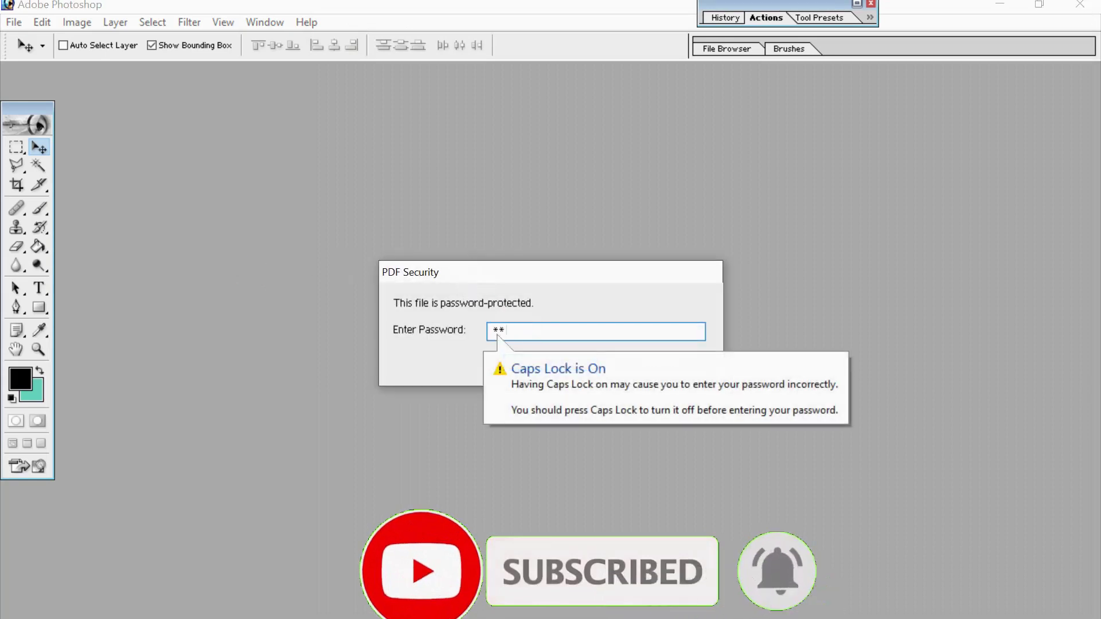
text(***)
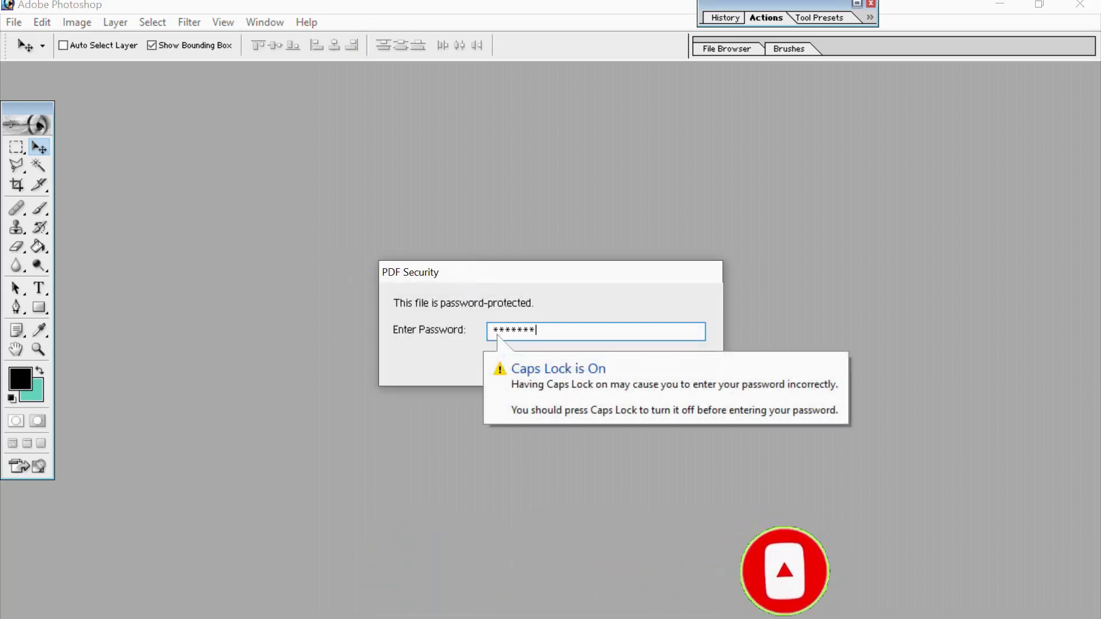
text(*)
key(Return)
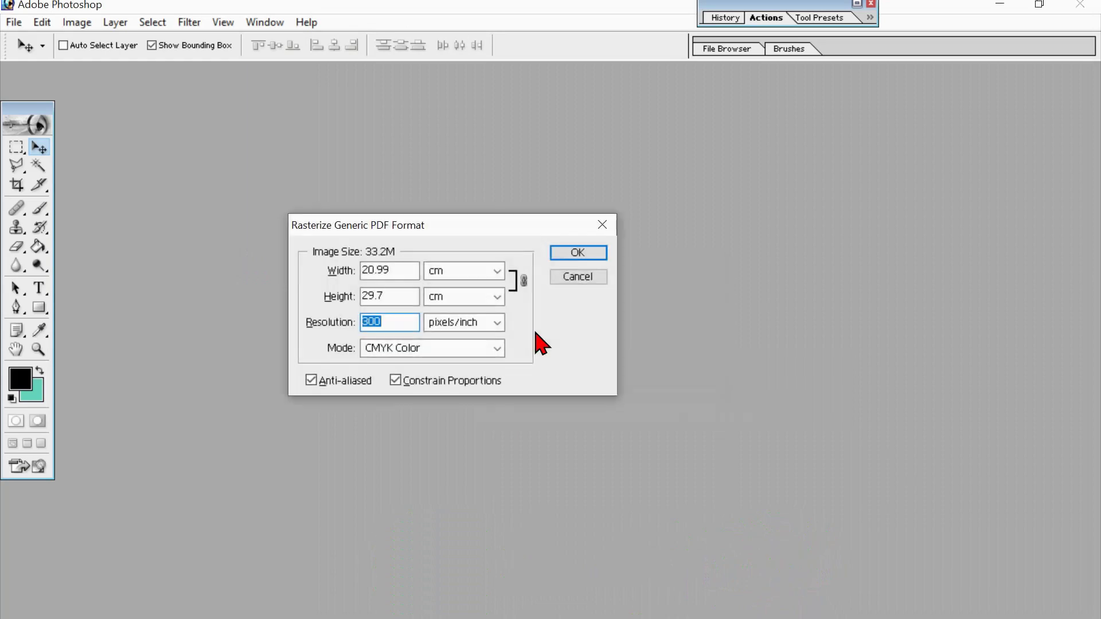
key(Return)
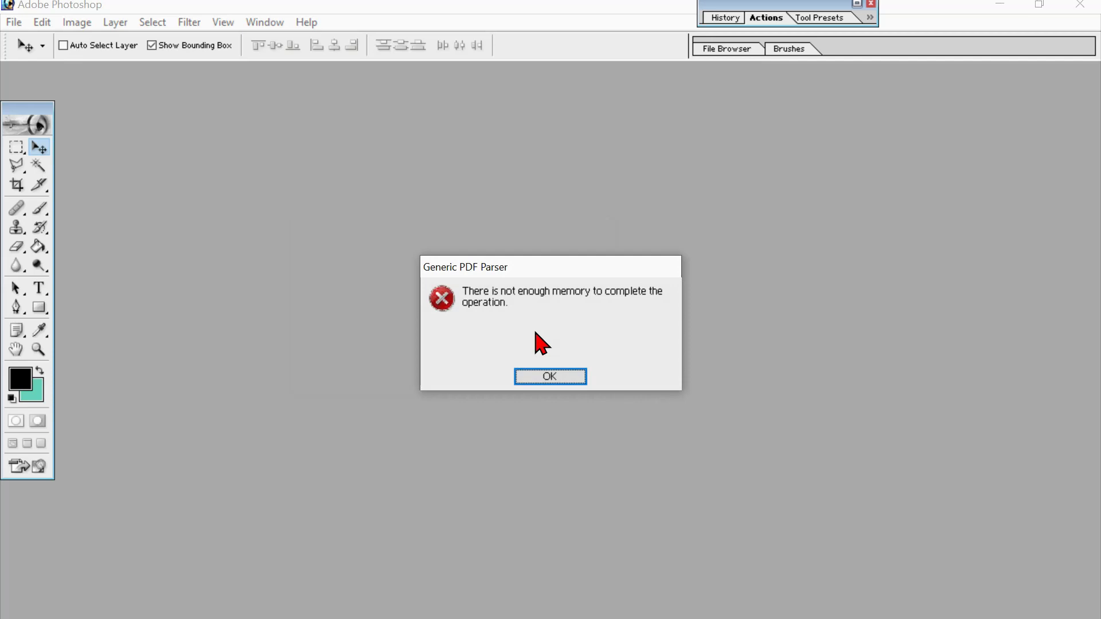
key(Return)
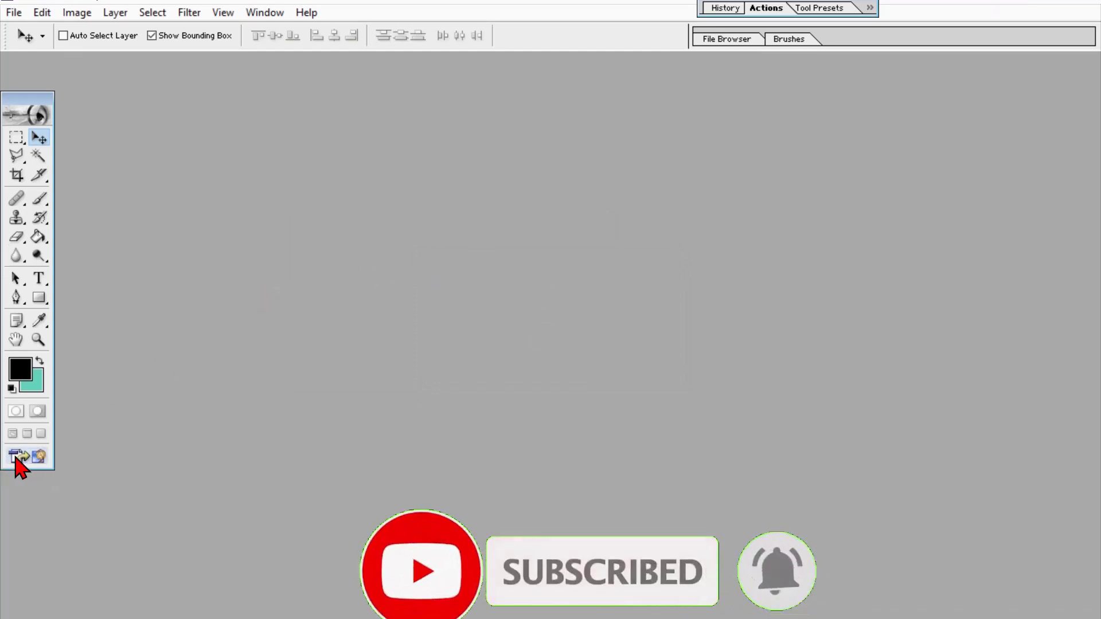
Jump from Photoshop to ImageReady and maximize its empty window.
click(18, 458)
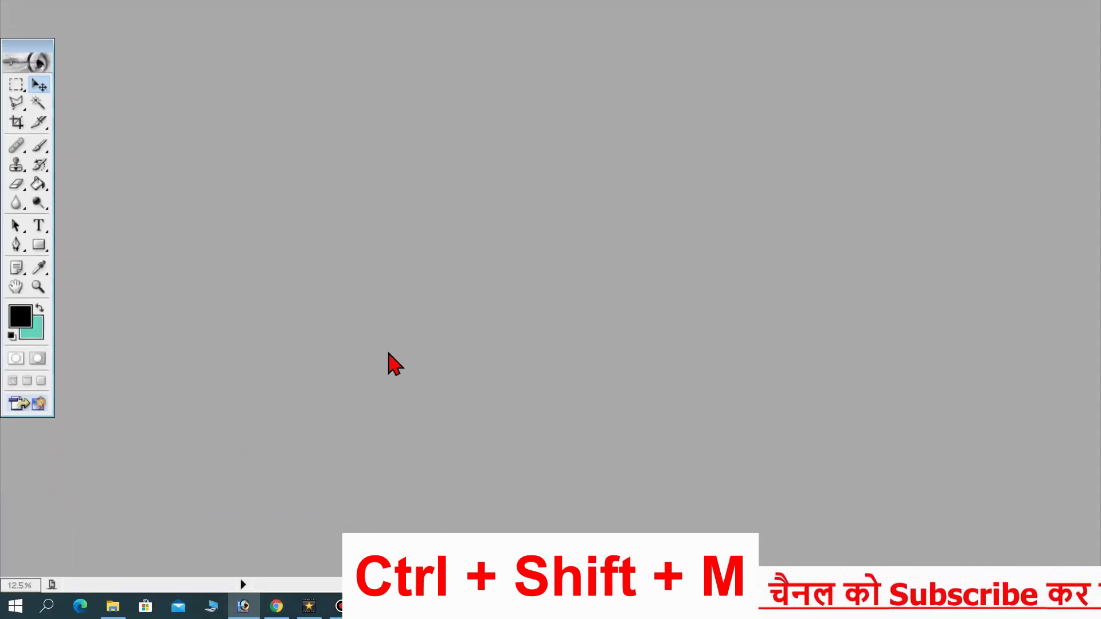
key(ctrl+shift+m)
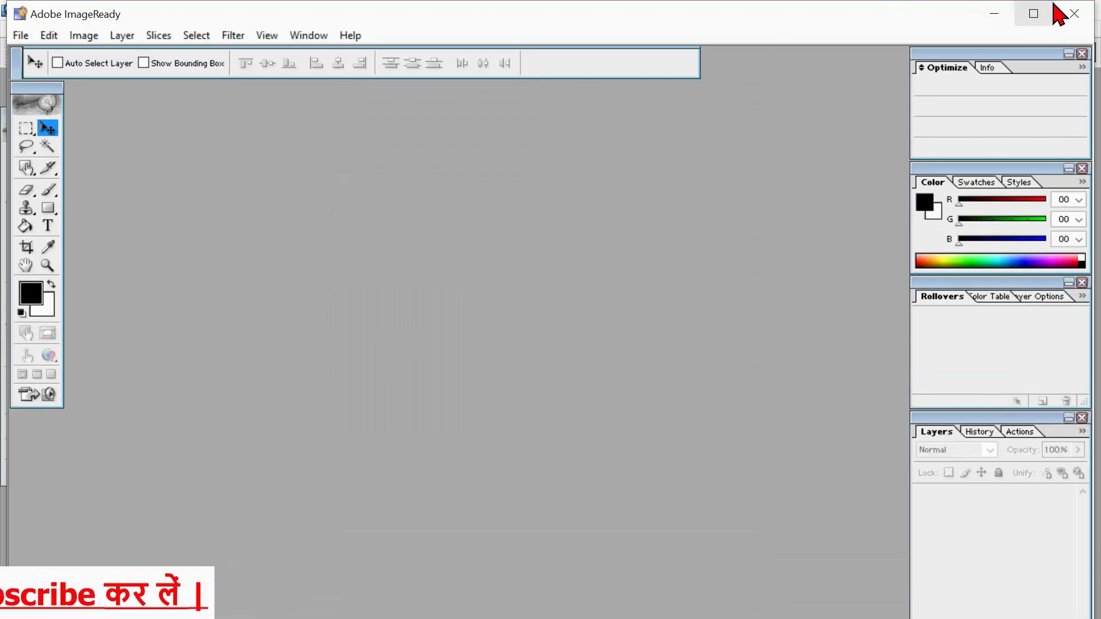
click(1033, 13)
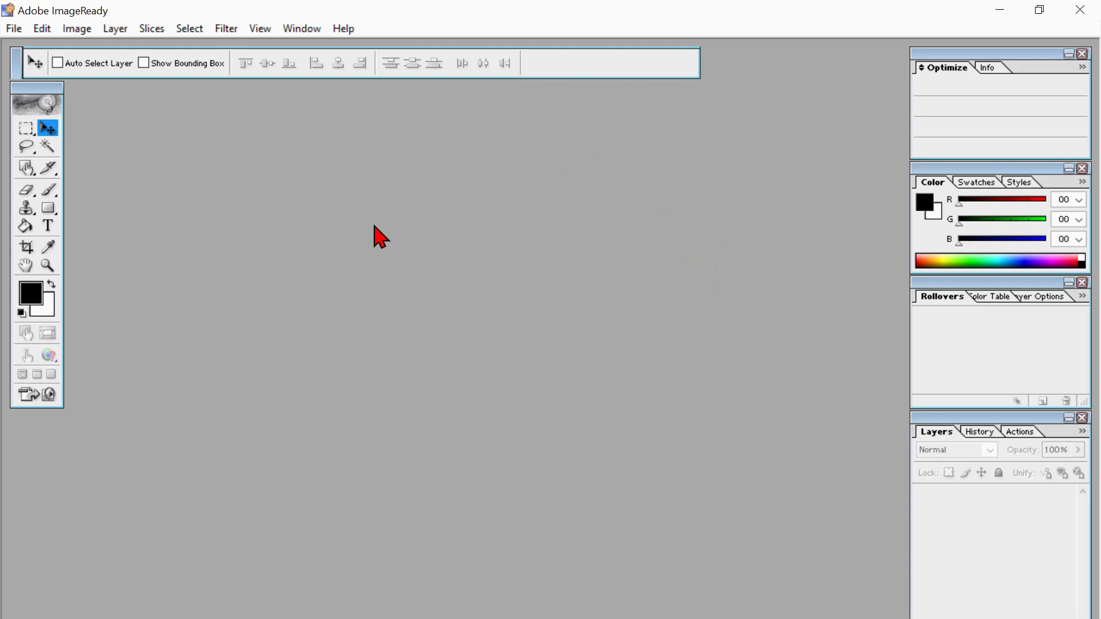
Drag the Aadhaar PDF from the AADHAR folder into ImageReady and minimize Explorer.
click(112, 606)
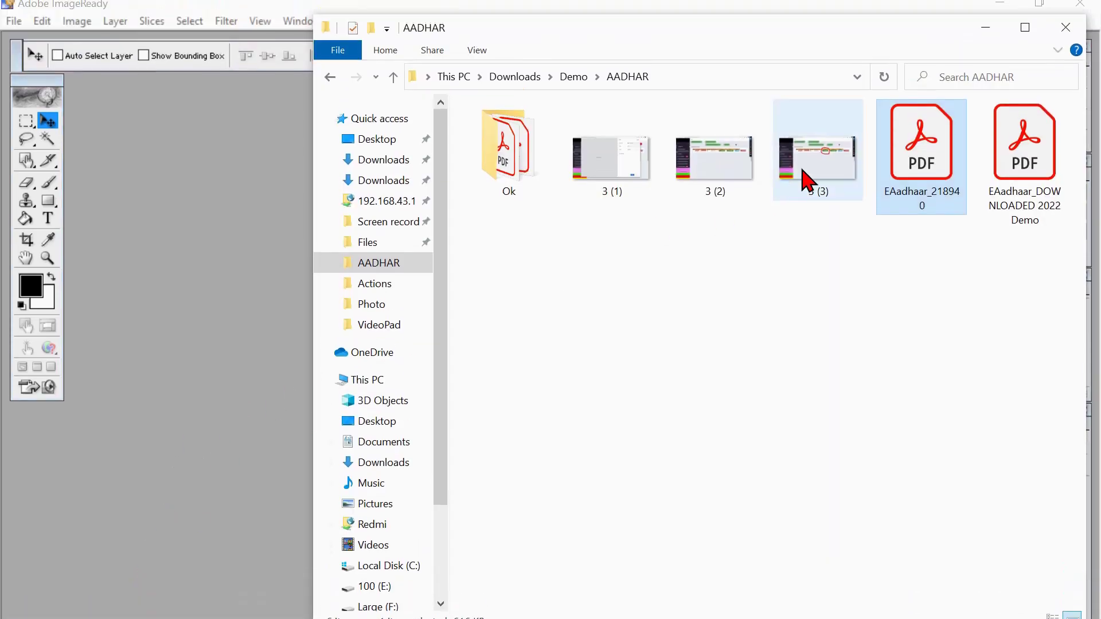
drag(918, 167, 261, 298)
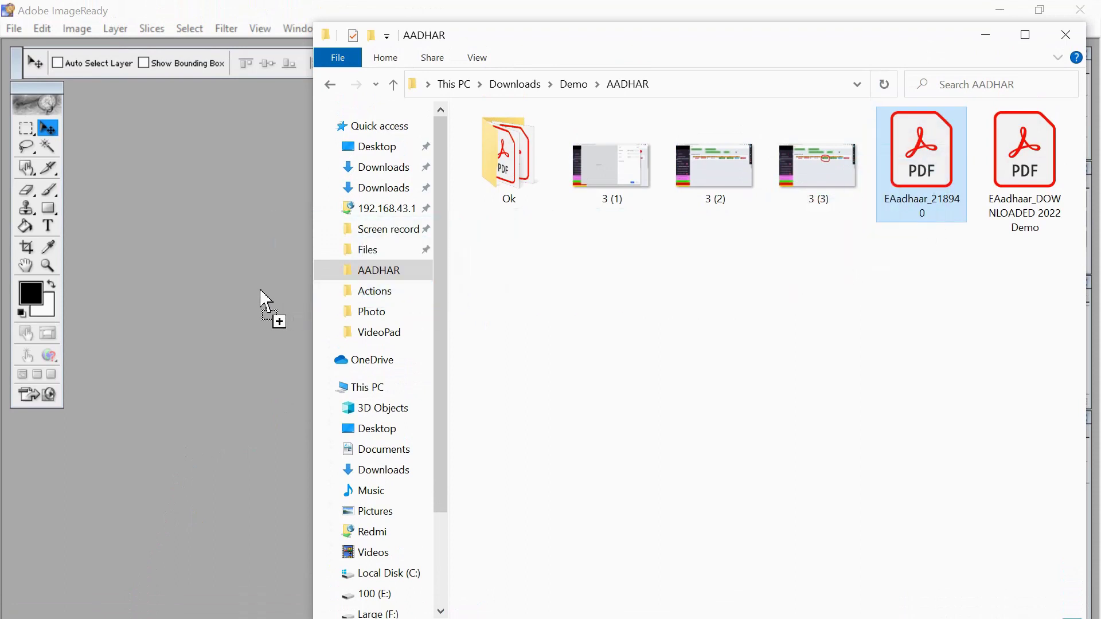
click(985, 35)
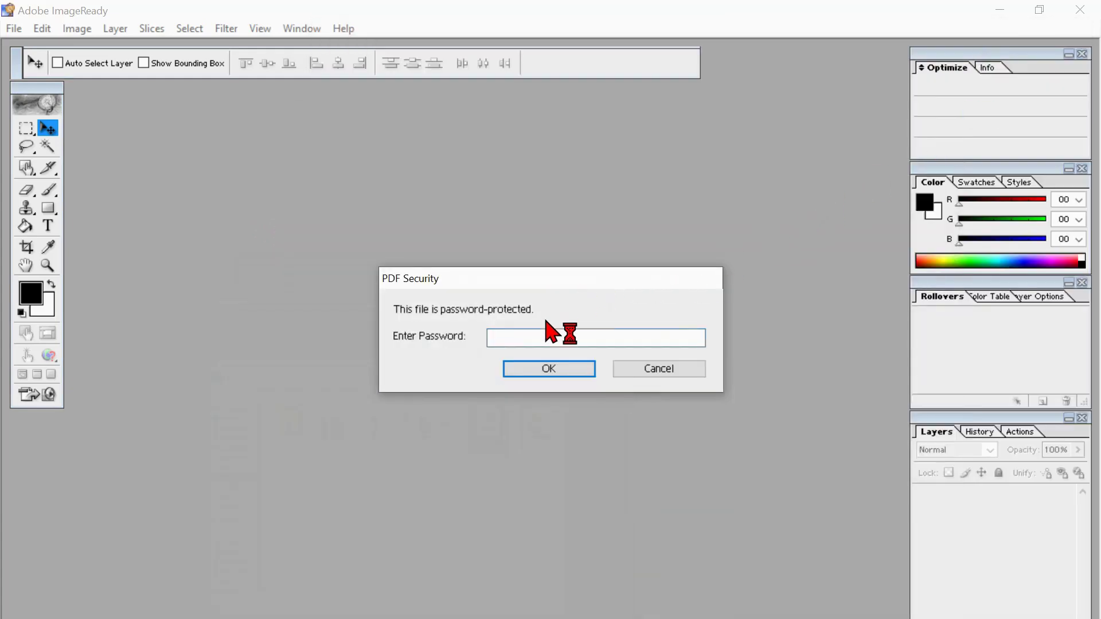
Enter the PDF password, dismiss the rejection error, and resubmit the password to unlock the file.
text(*)
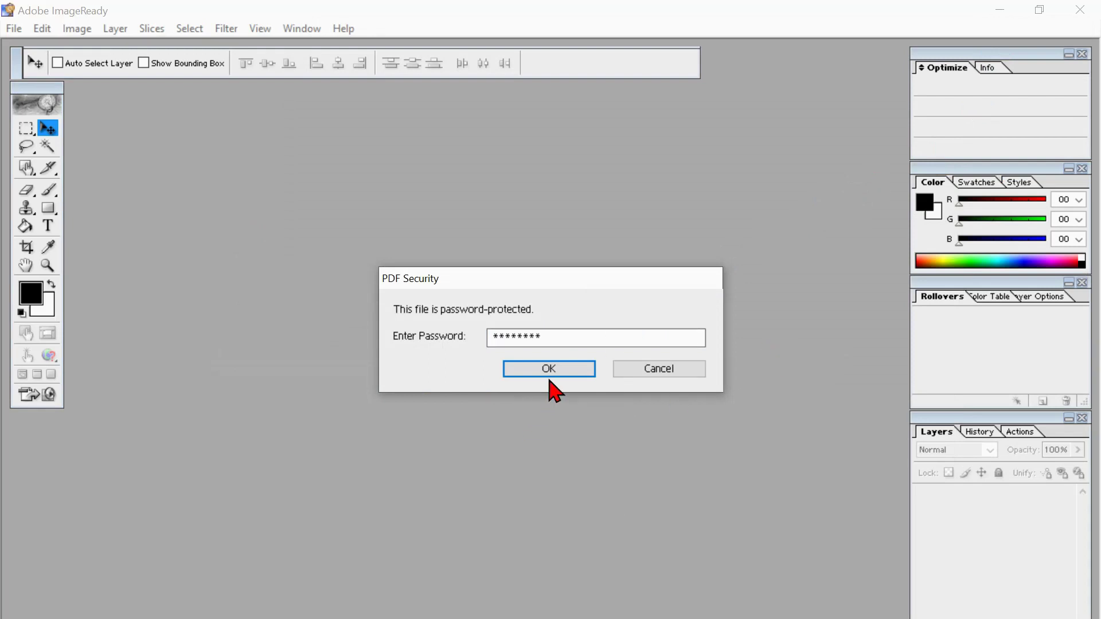
click(549, 372)
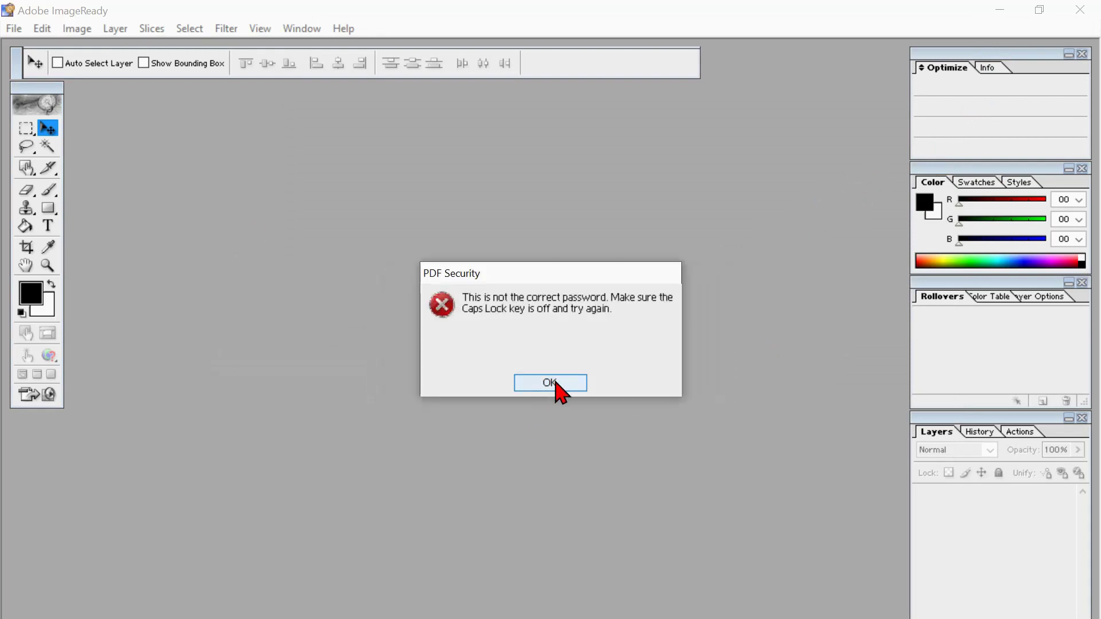
click(555, 382)
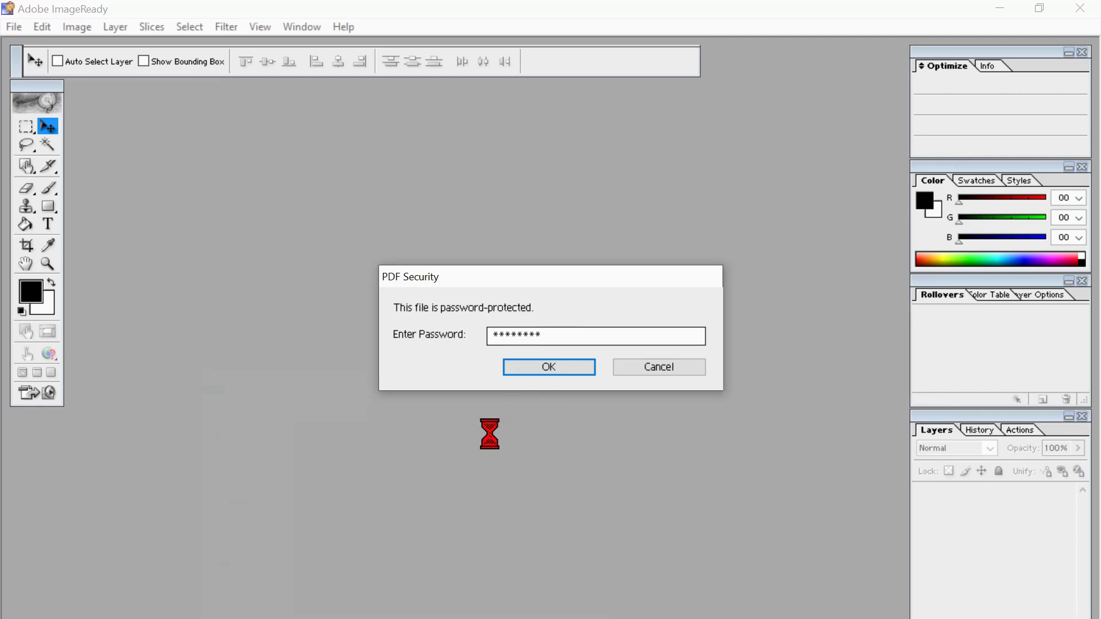
click(553, 372)
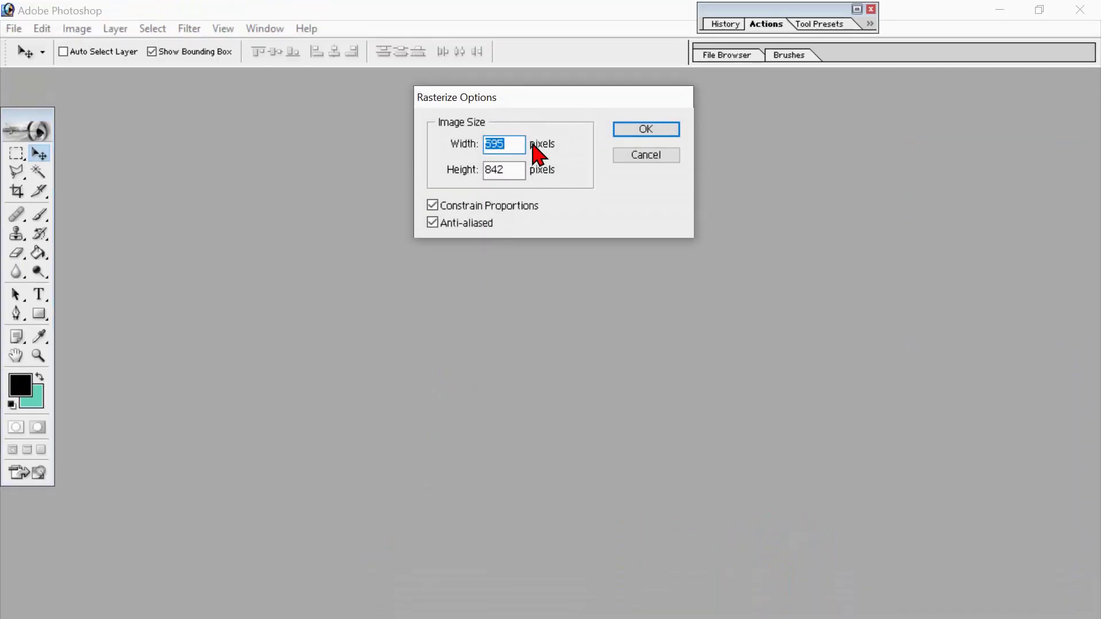
Rasterize the Aadhaar PDF at 2480 width so height becomes 3509, then confirm.
click(510, 146)
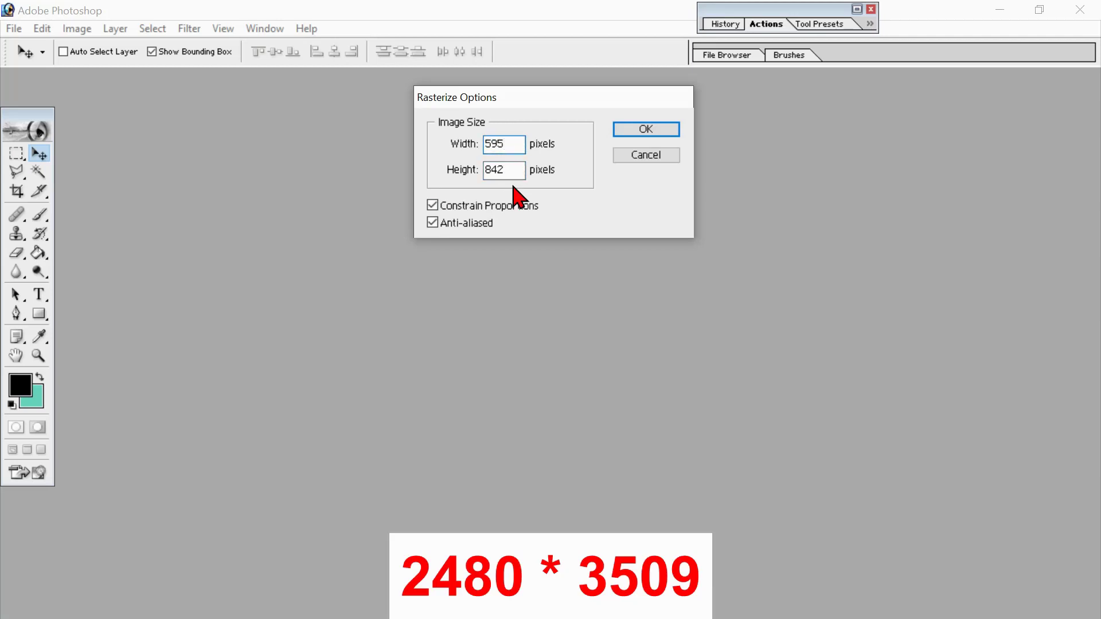
double_click(504, 143)
key(Tab)
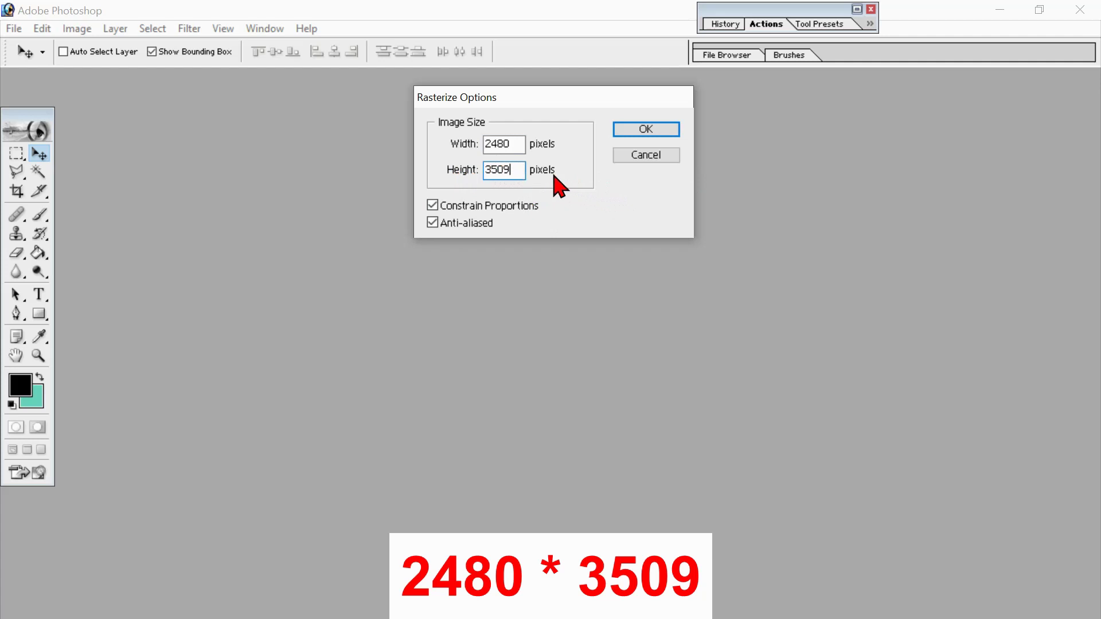
click(653, 129)
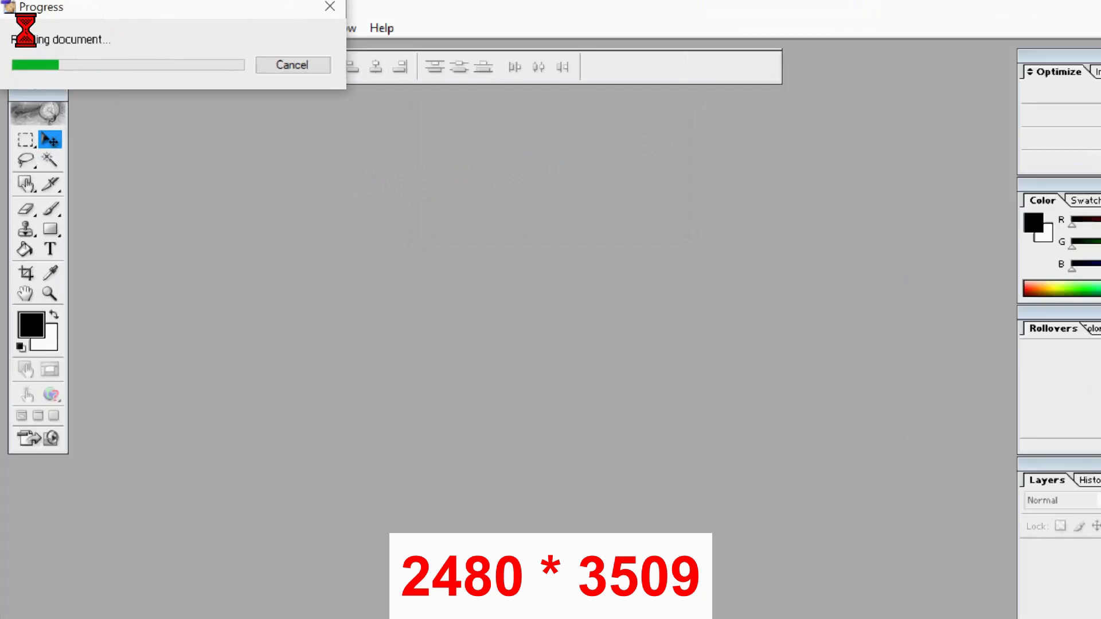
key(super)
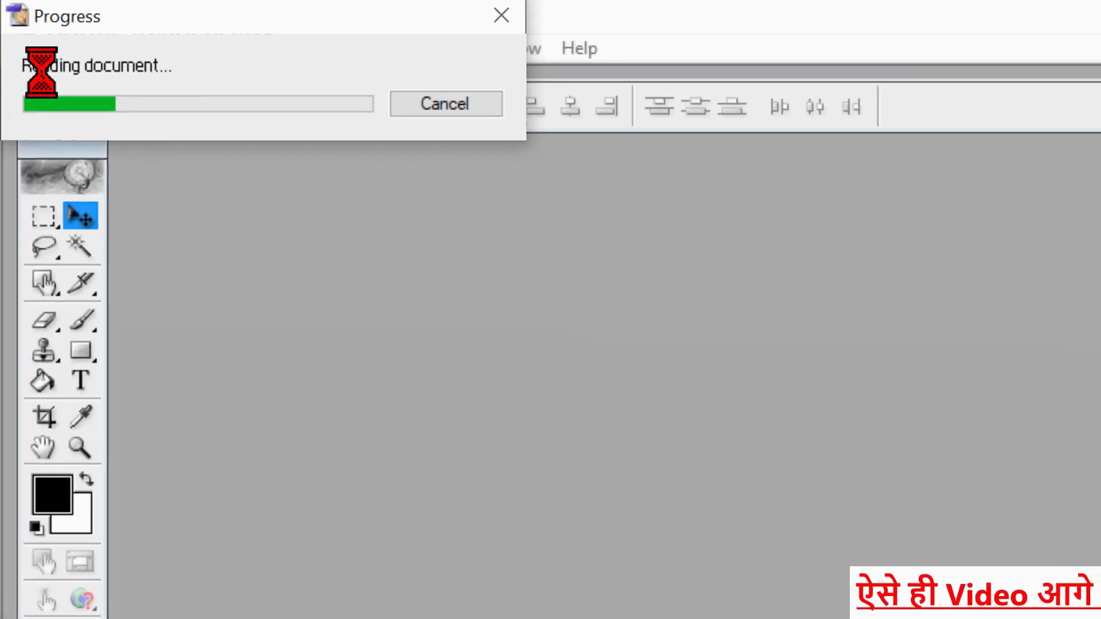
key(super)
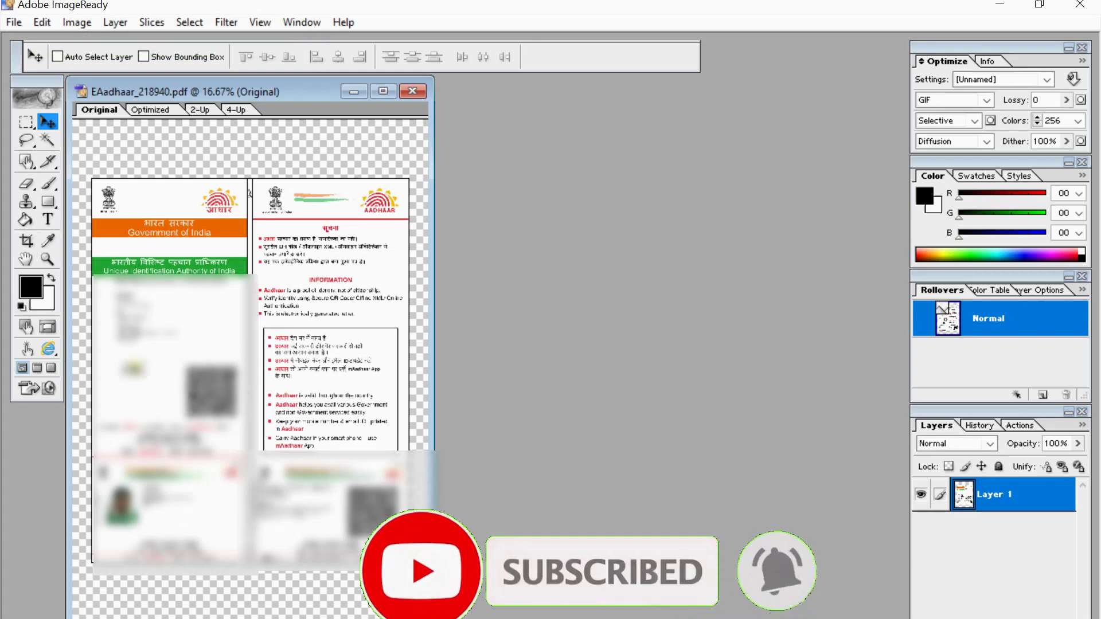
Jump the rasterized Aadhaar page from ImageReady over to Photoshop.
click(47, 391)
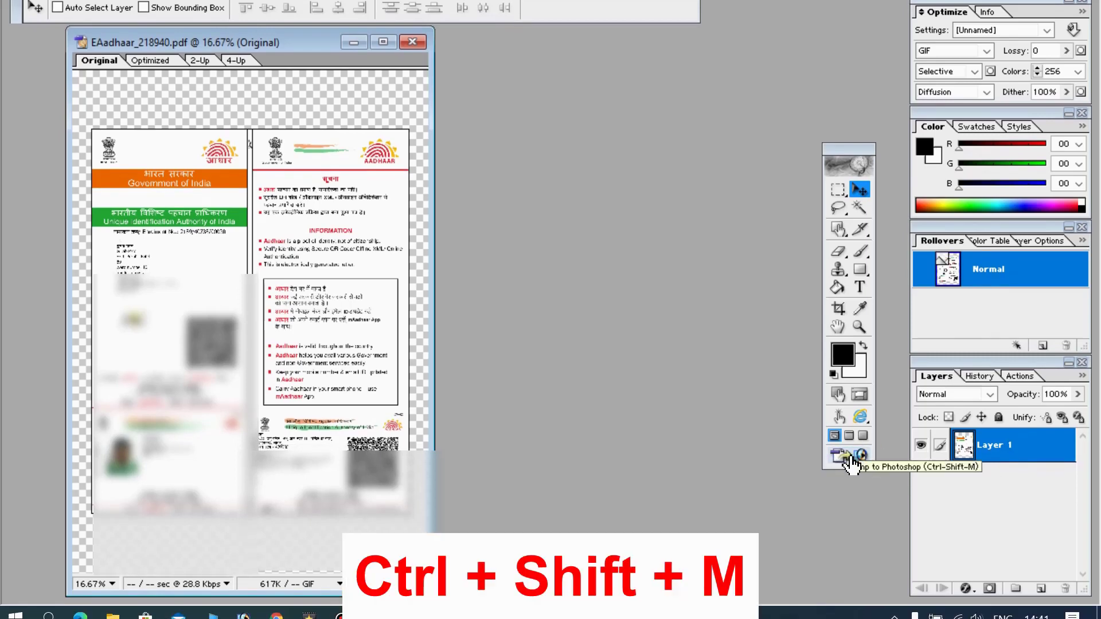
click(846, 457)
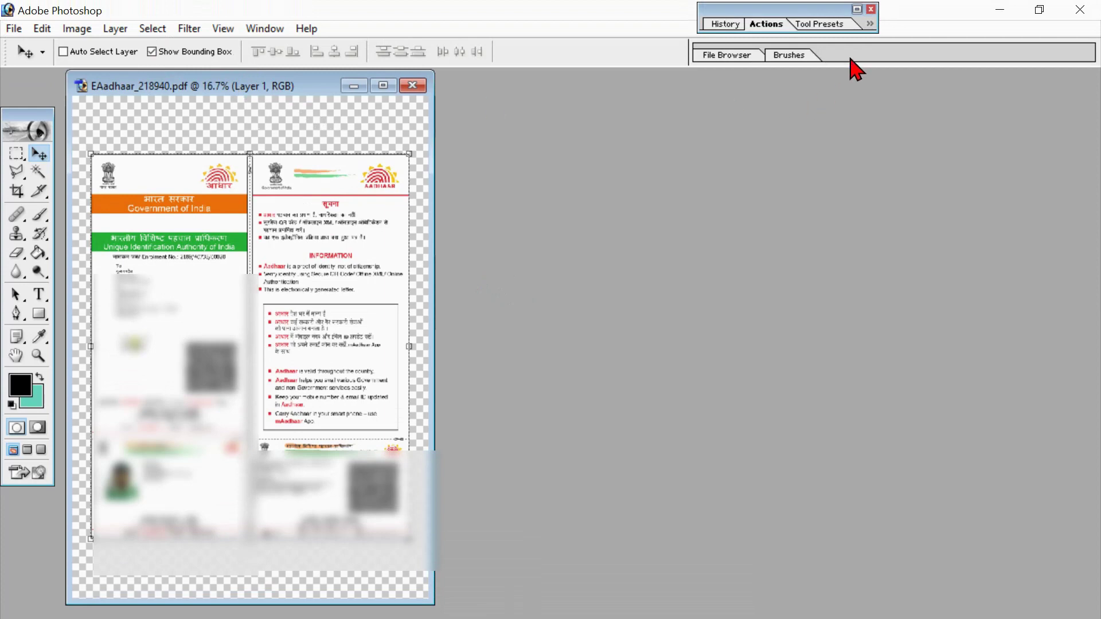
Play the Print tocome.in Aadhar action from the 1 Aadhar card new set.
click(856, 9)
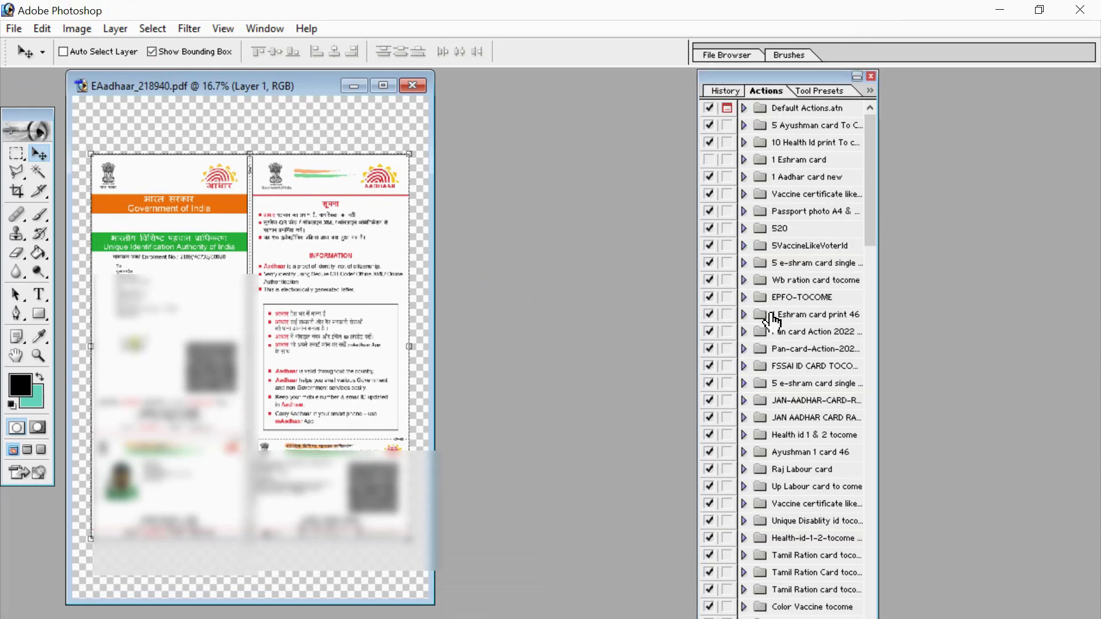
click(743, 177)
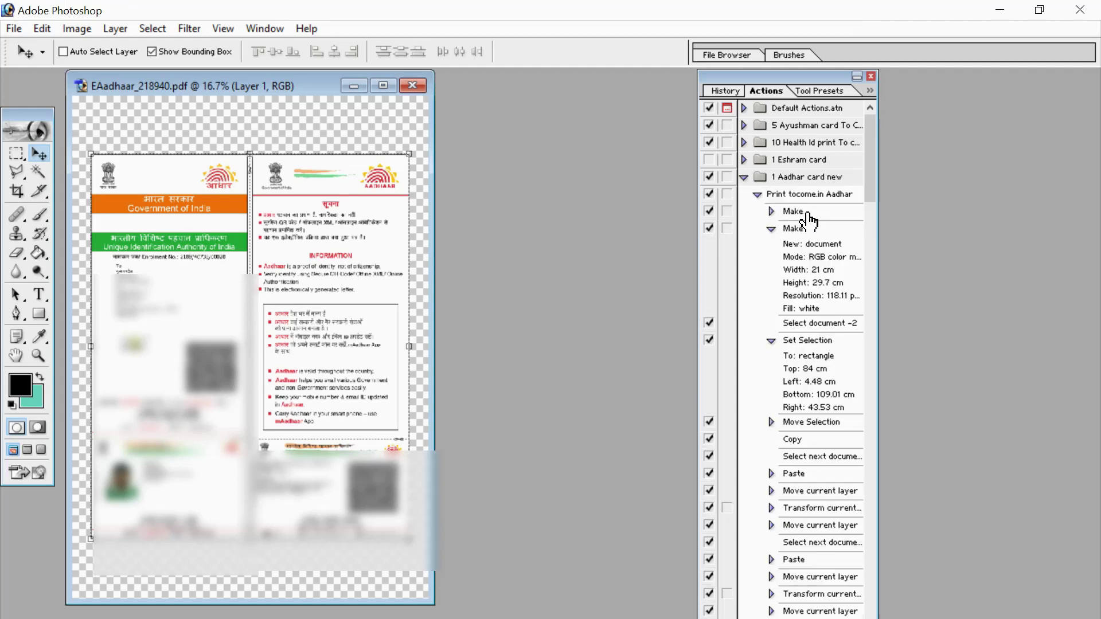
click(790, 196)
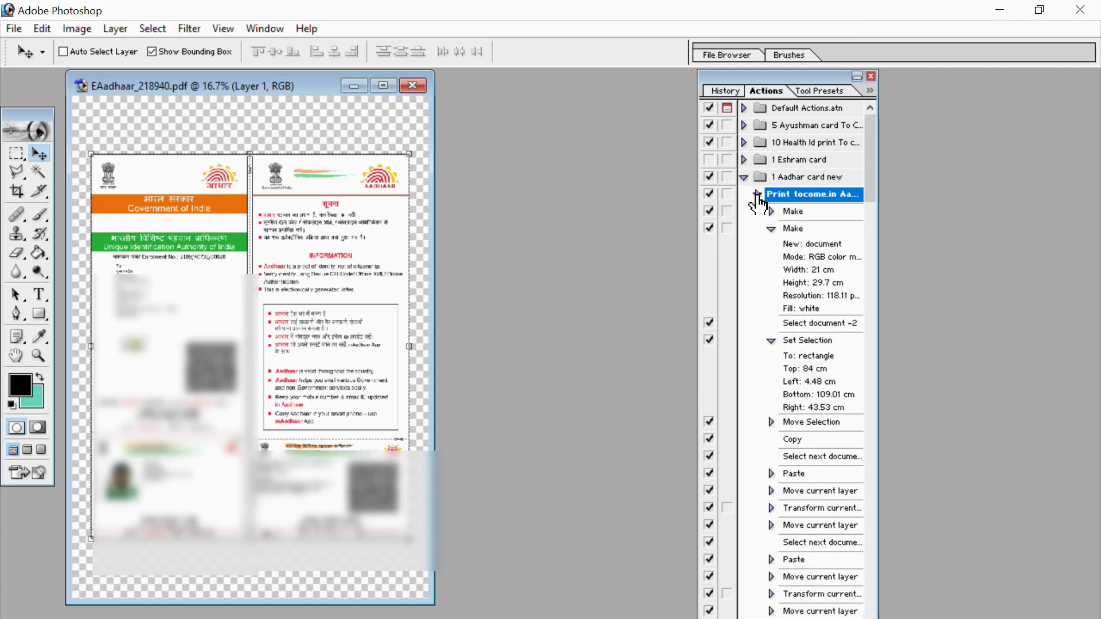
click(757, 195)
click(778, 586)
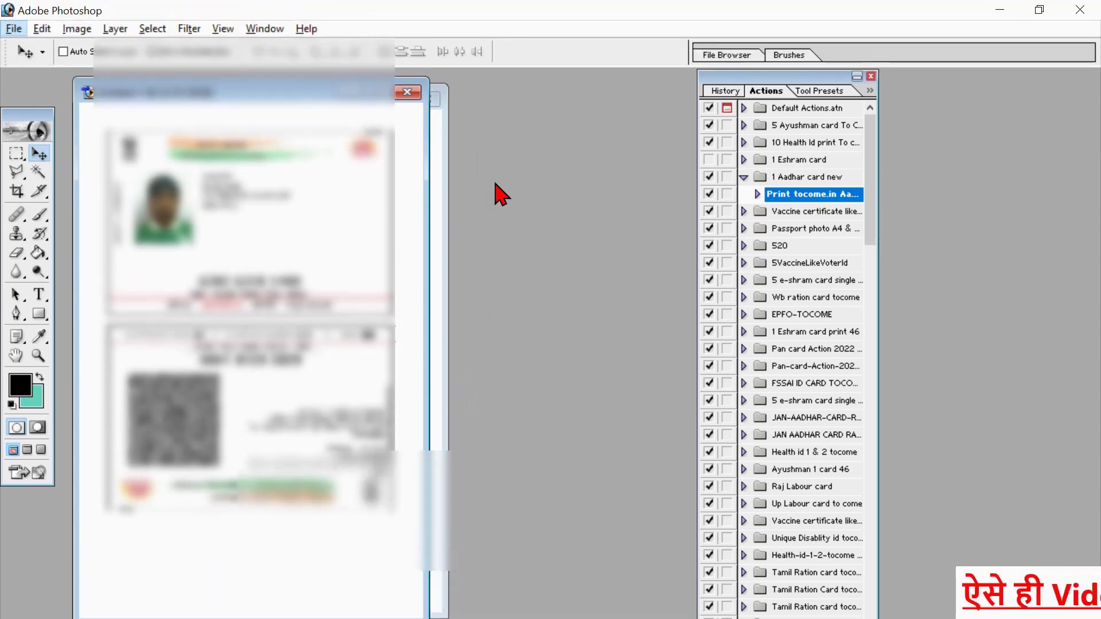
Close Untitled-1 and Untitled-2, declining to save changes to either.
click(407, 92)
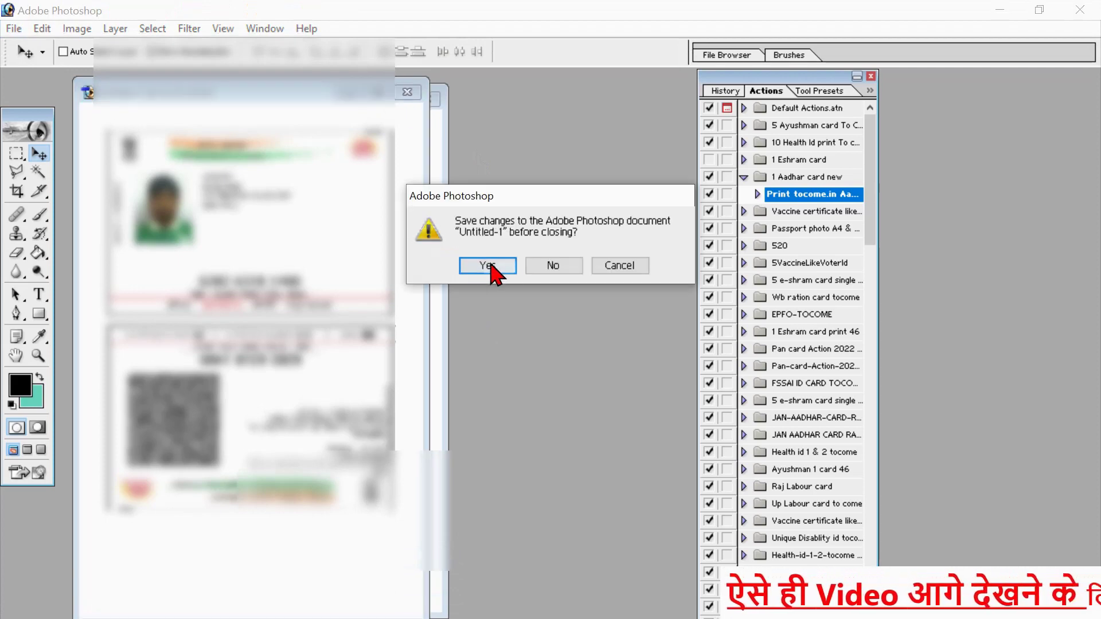
click(553, 265)
click(428, 99)
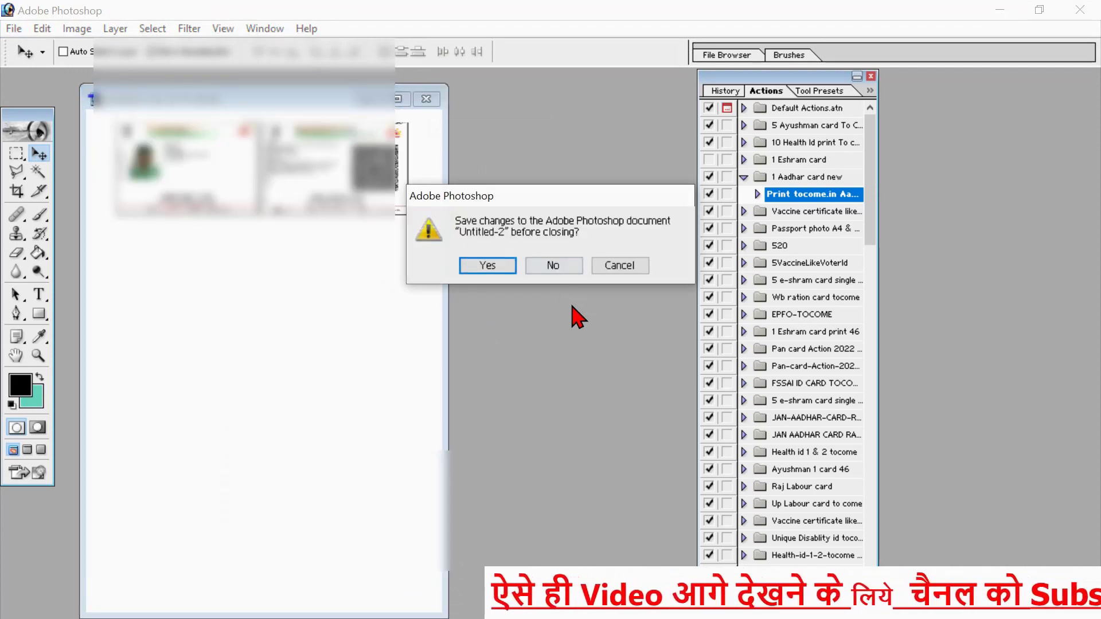
click(566, 269)
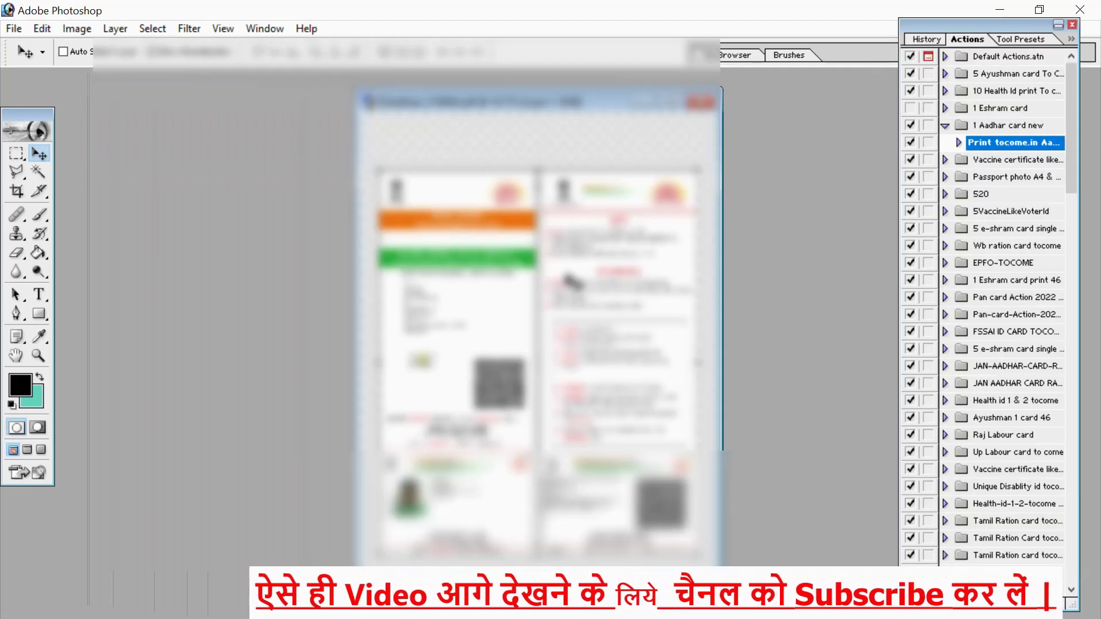